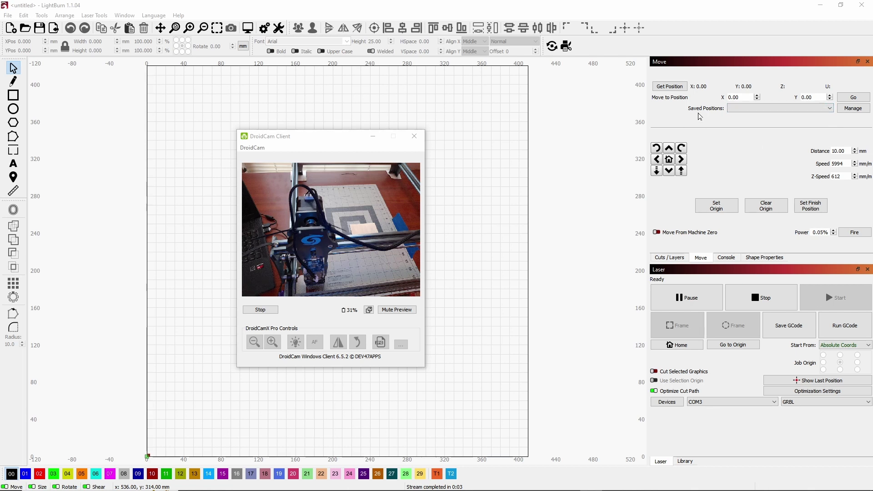
# Add a stored position named "Home" at the laser's current location, X 0.00 and Y 0.00
pyautogui.click(850, 110)
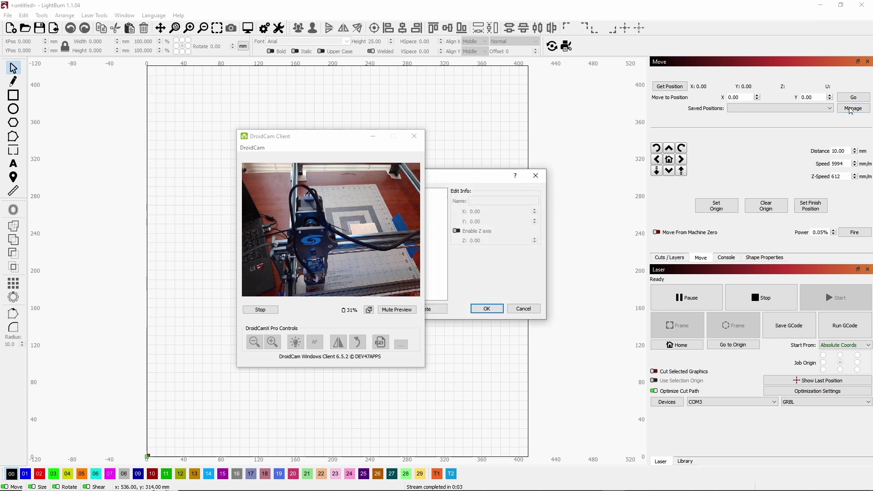
pyautogui.moveTo(322, 137); pyautogui.dragTo(168, 124)
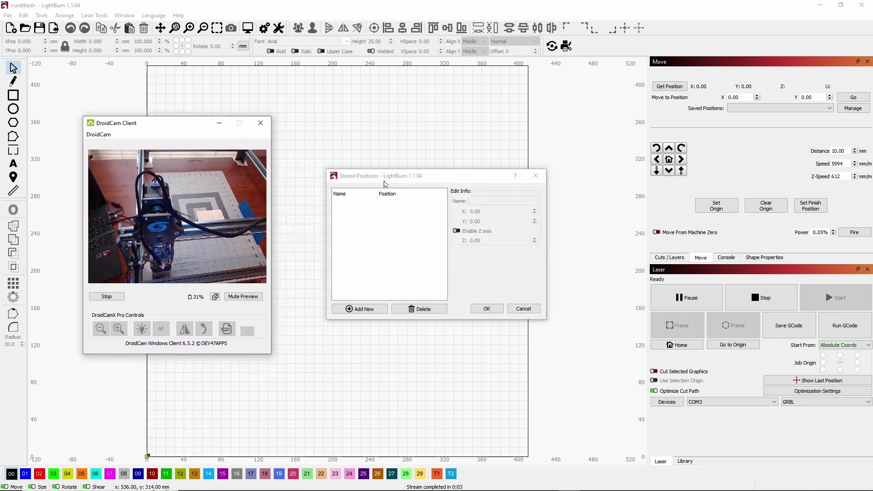
pyautogui.click(366, 310)
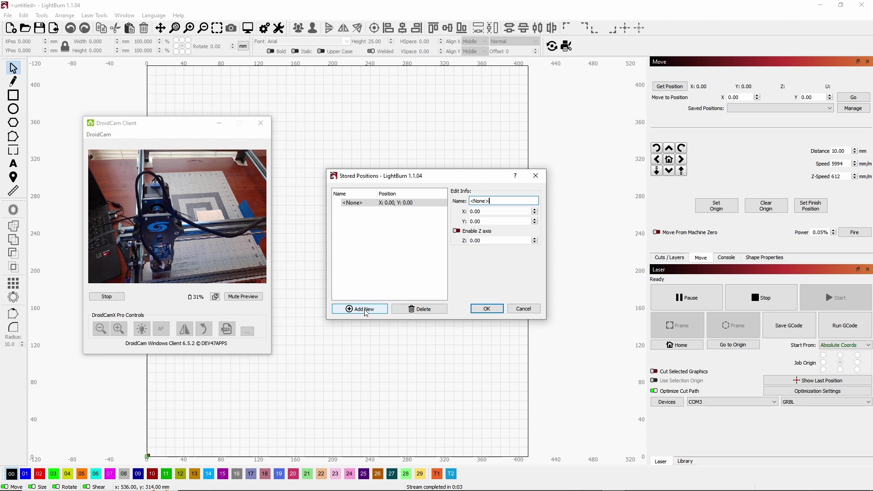
pyautogui.press('BackSpace')
pyautogui.press('BackSpace')
pyautogui.press('BackSpace')
pyautogui.press('BackSpace')
pyautogui.press('BackSpace')
pyautogui.press('BackSpace')
pyautogui.write('HOm')
pyautogui.press('BackSpace')
pyautogui.press('BackSpace')
pyautogui.write('ome')
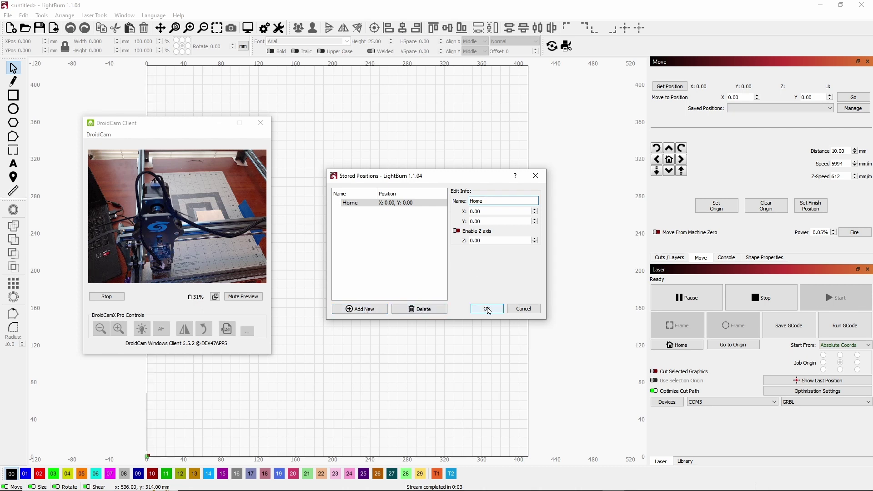
pyautogui.click(487, 309)
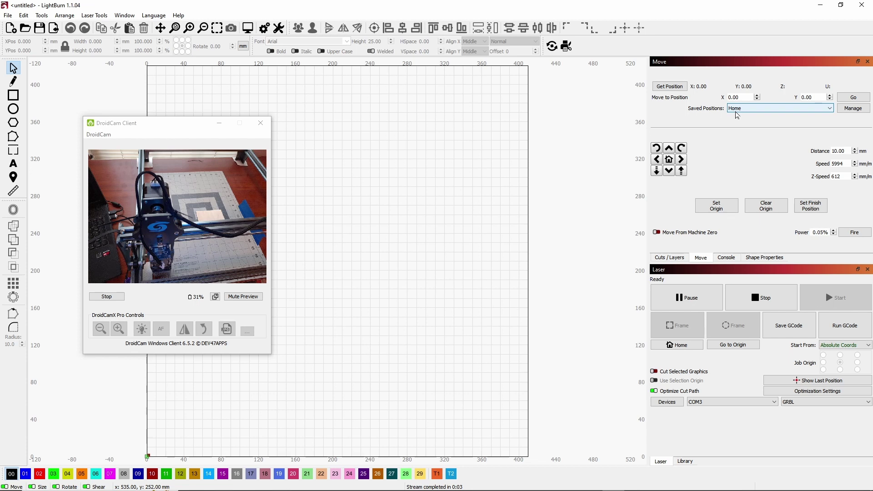
# Move the laser head to an empty spot near the back of the bed, about X 181, Y 321
pyautogui.moveTo(178, 130); pyautogui.dragTo(237, 159)
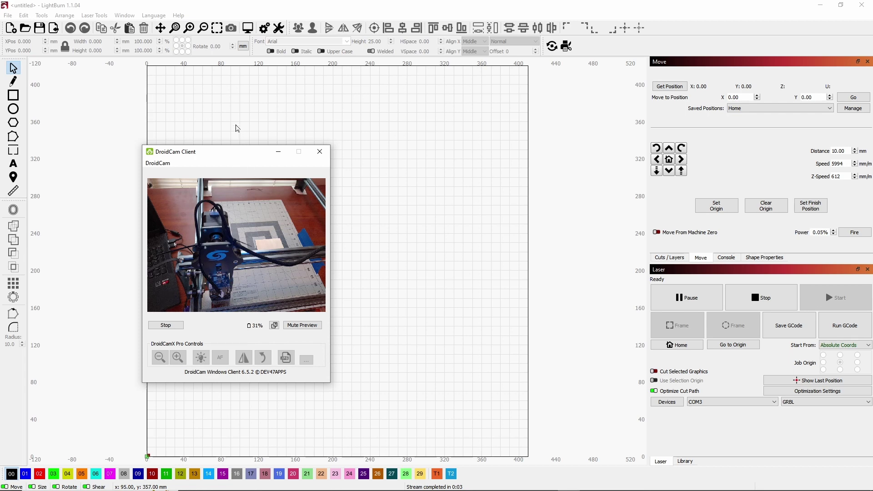
pyautogui.moveTo(232, 155); pyautogui.dragTo(700, 204)
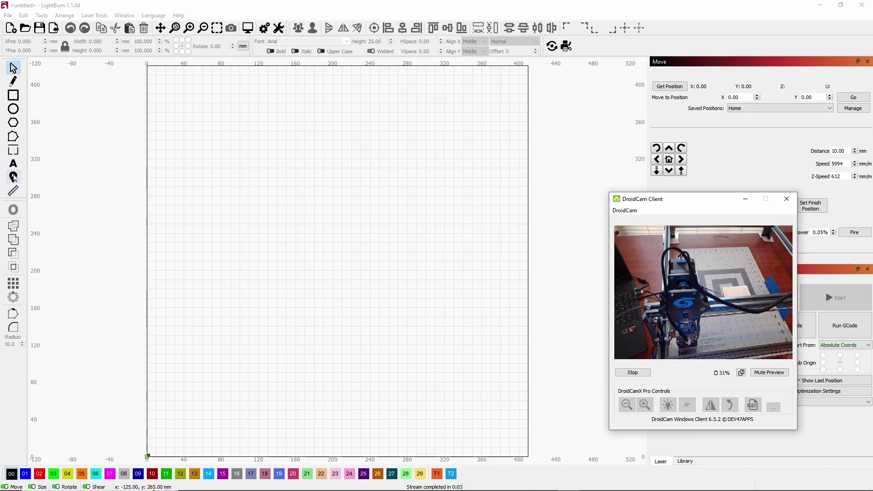
pyautogui.click(13, 179)
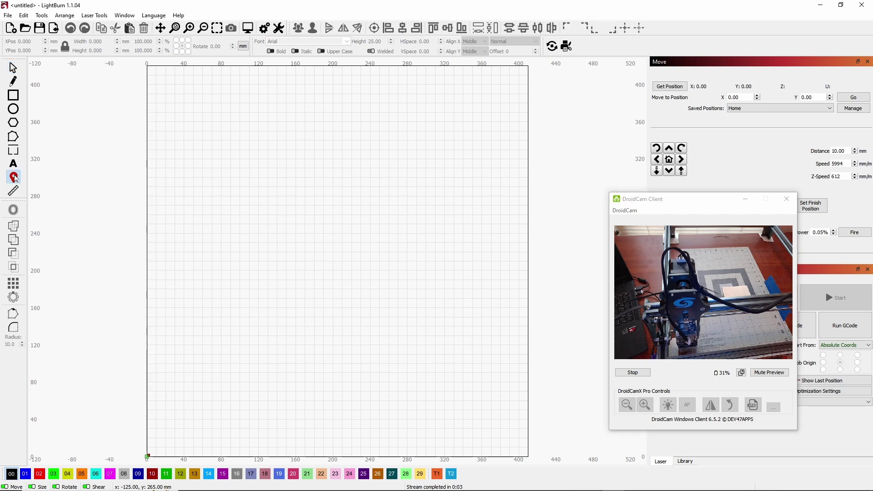
pyautogui.click(317, 162)
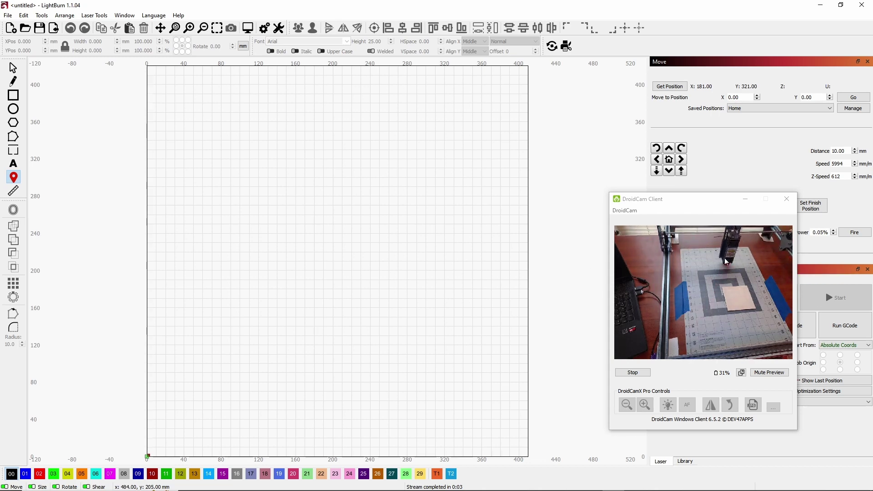
# Add a stored position named "Out of the way" at the laser's current location
pyautogui.moveTo(718, 199); pyautogui.dragTo(414, 127)
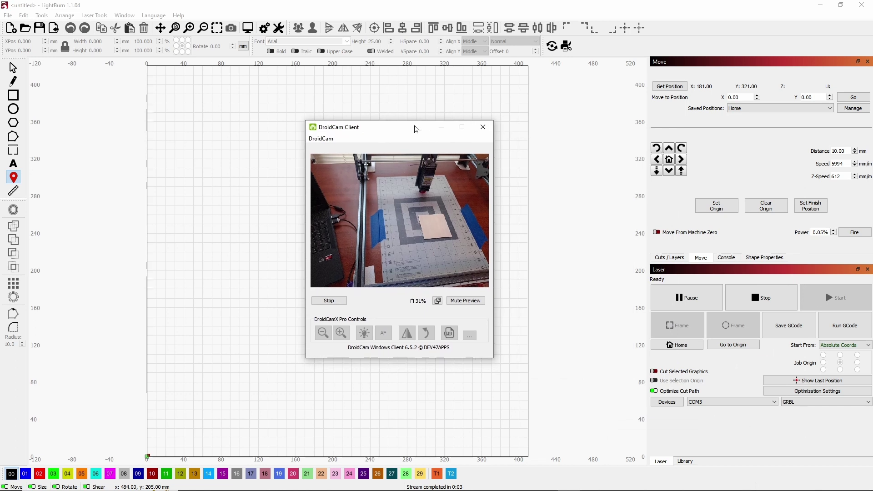
pyautogui.click(859, 111)
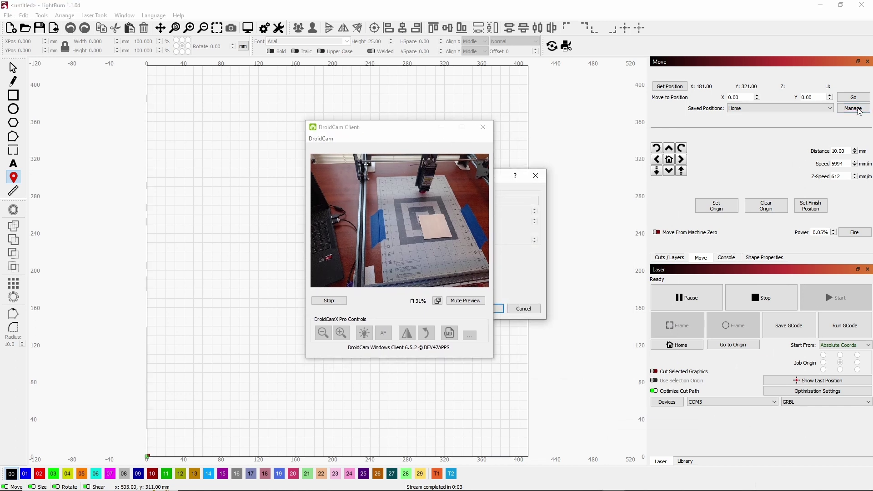
pyautogui.moveTo(410, 129); pyautogui.dragTo(200, 159)
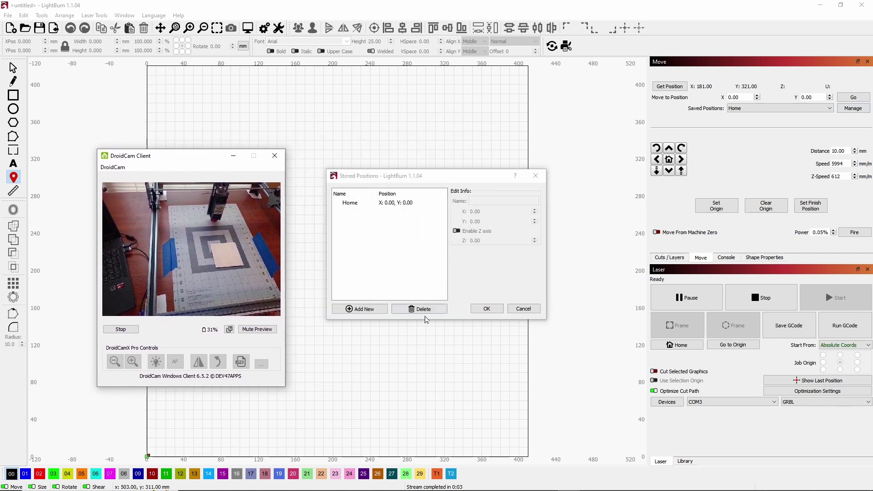
pyautogui.click(364, 312)
pyautogui.click(364, 312)
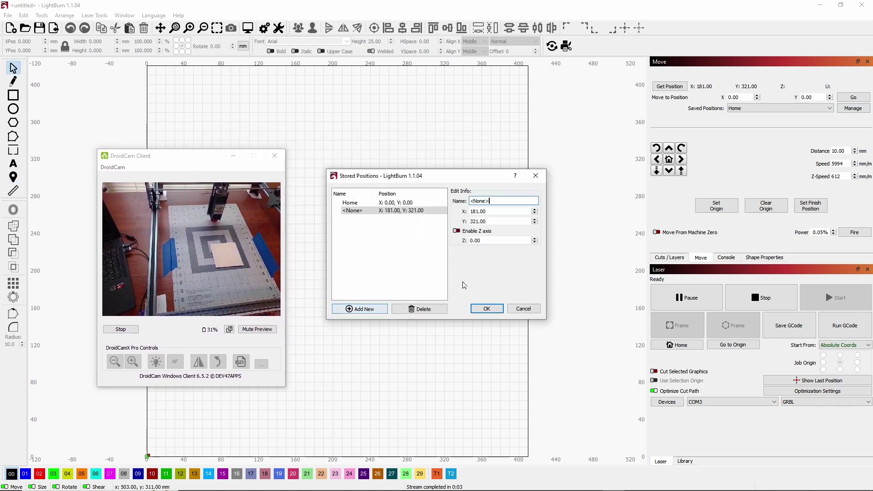
pyautogui.press('BackSpace')
pyautogui.press('BackSpace')
pyautogui.press('BackSpace')
pyautogui.write('Ou')
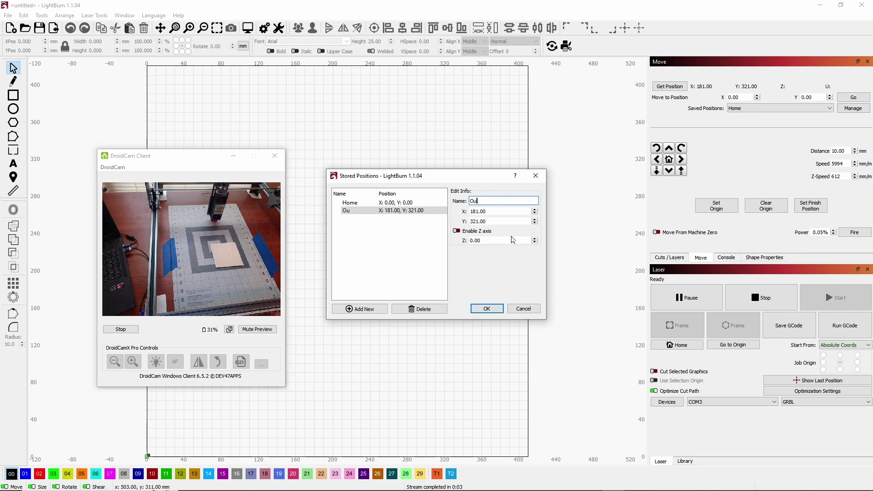
pyautogui.write('t of the way')
pyautogui.click(491, 312)
# Send the laser head to X 0.00, Y 0.00, keeping the camera preview clear of the move controls
pyautogui.moveTo(167, 155); pyautogui.dragTo(749, 280)
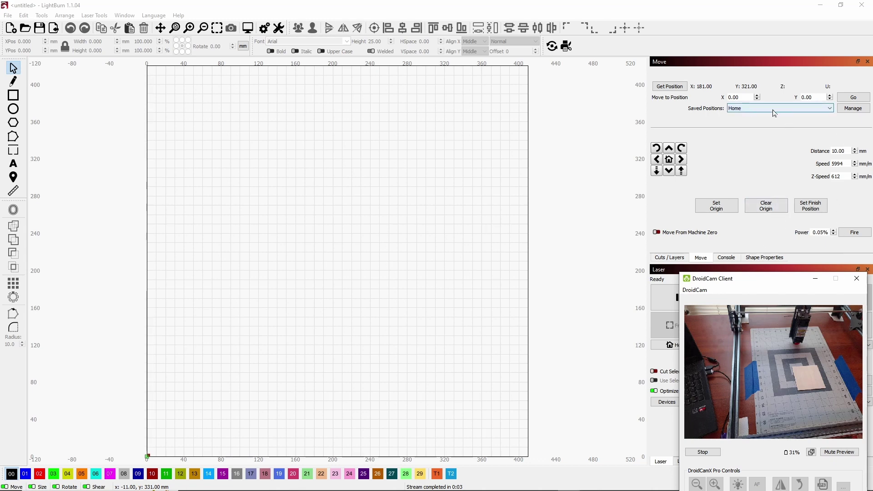
pyautogui.click(853, 98)
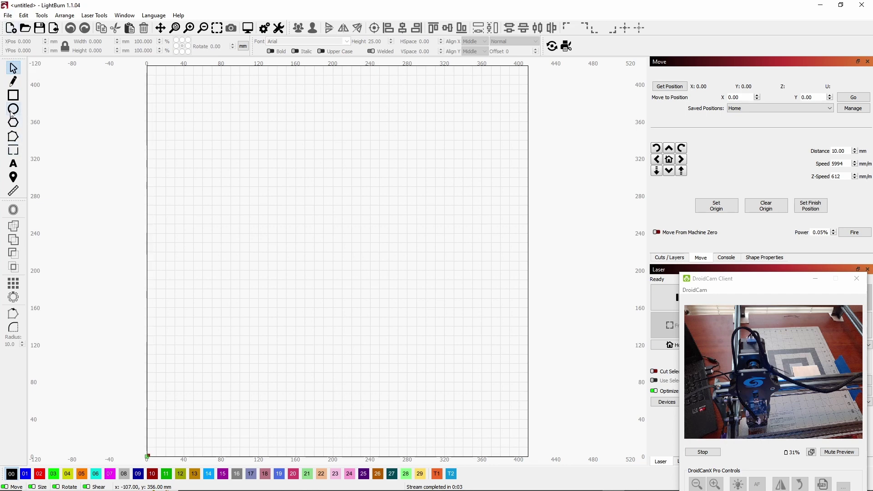
# Draw a rectangle about 83 × 67 mm near the middle of the bed and centre it at X 200, Y 200
pyautogui.click(13, 96)
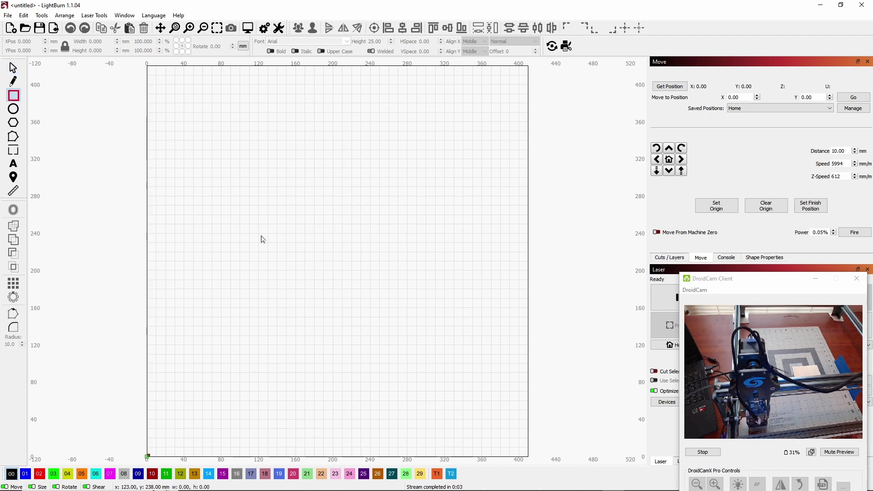
pyautogui.moveTo(301, 250); pyautogui.dragTo(379, 313)
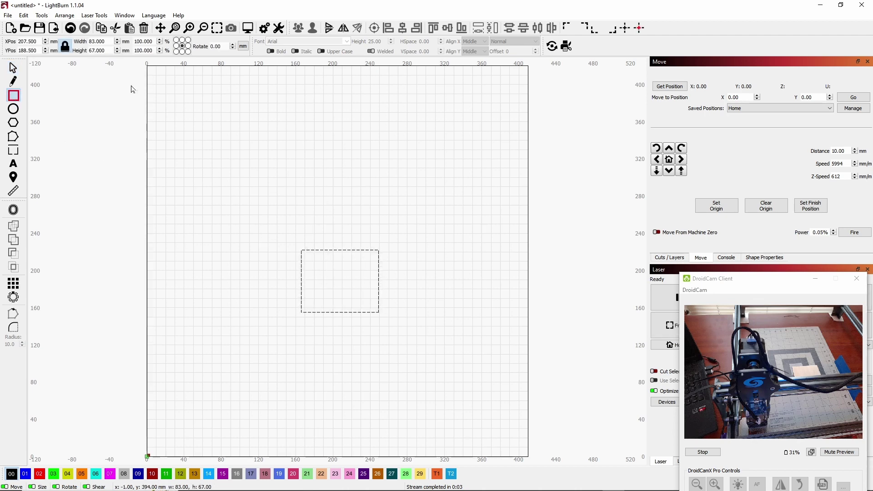
pyautogui.click(13, 69)
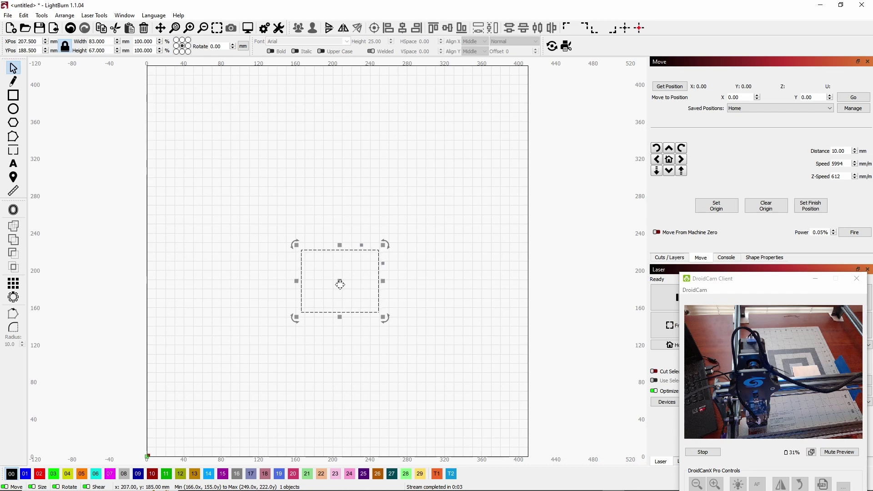
pyautogui.moveTo(339, 281); pyautogui.dragTo(334, 275)
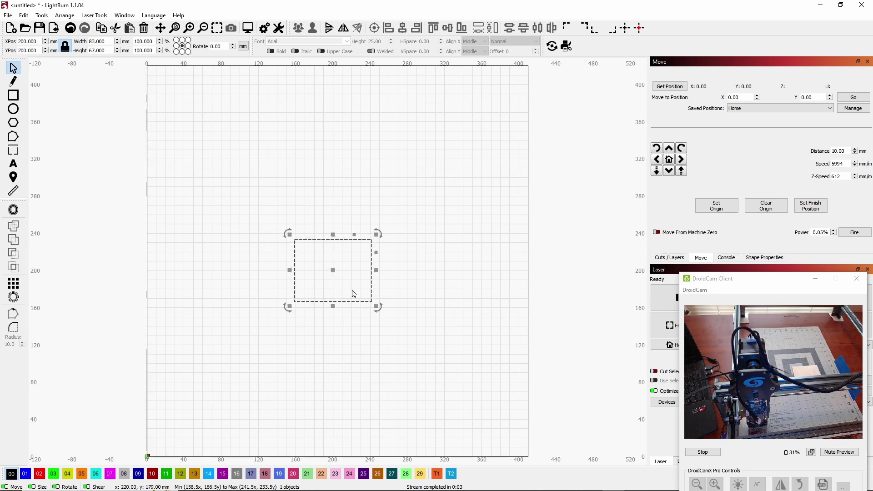
pyautogui.click(78, 237)
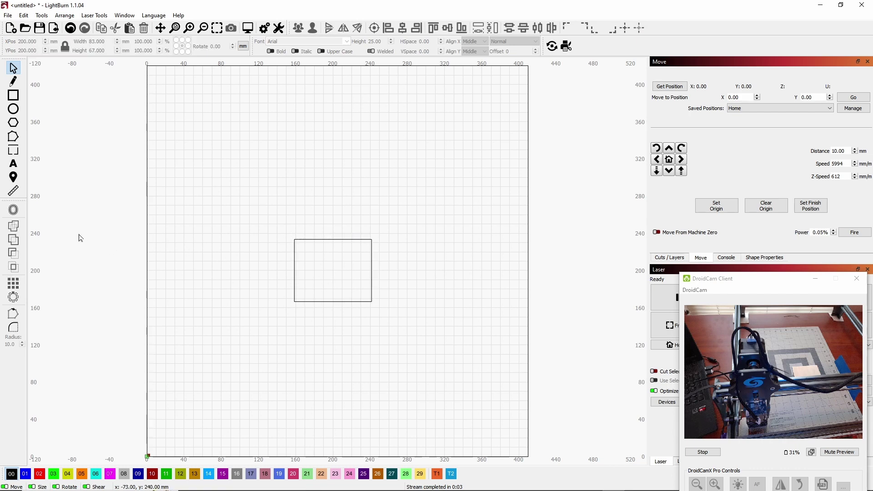
# Move the laser head to the centre of the rectangle
pyautogui.click(13, 177)
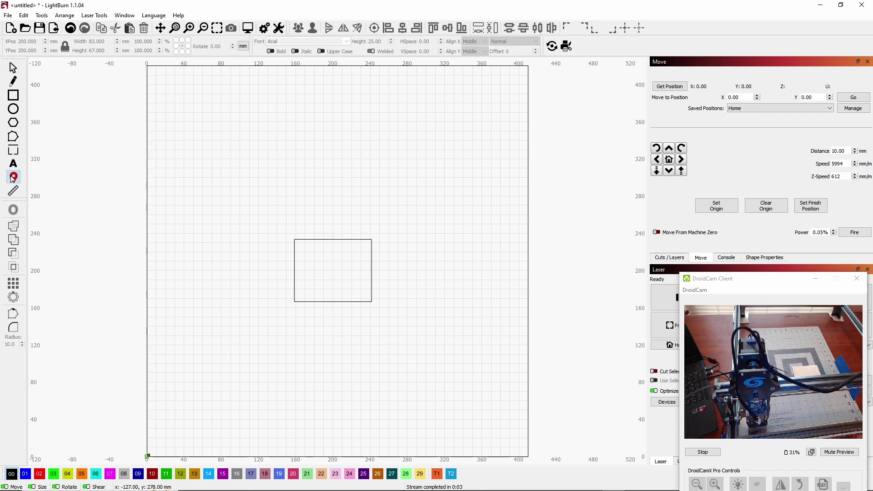
pyautogui.click(336, 273)
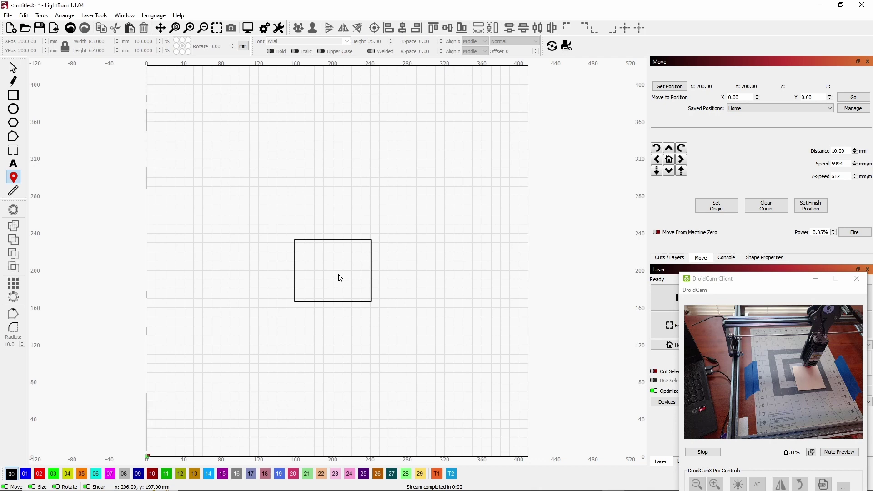
pyautogui.press('Escape')
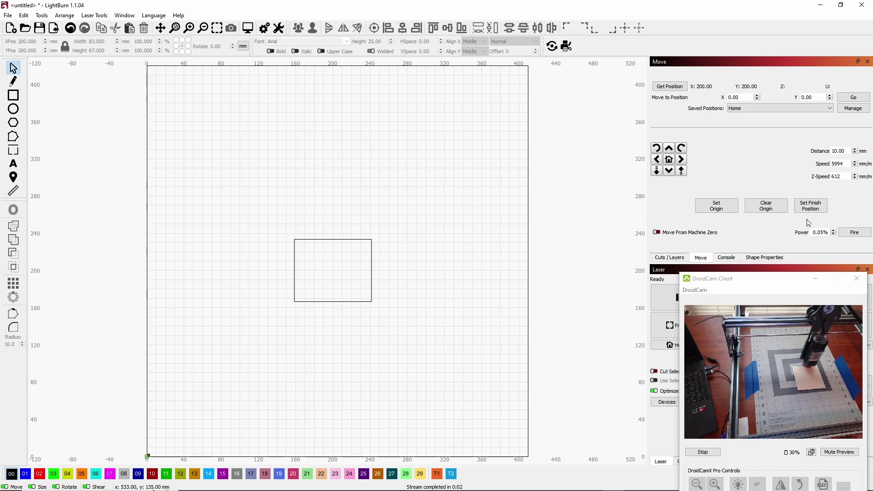
# Send the laser head to the saved "Out of the way" position and set it as the finish position
pyautogui.click(788, 109)
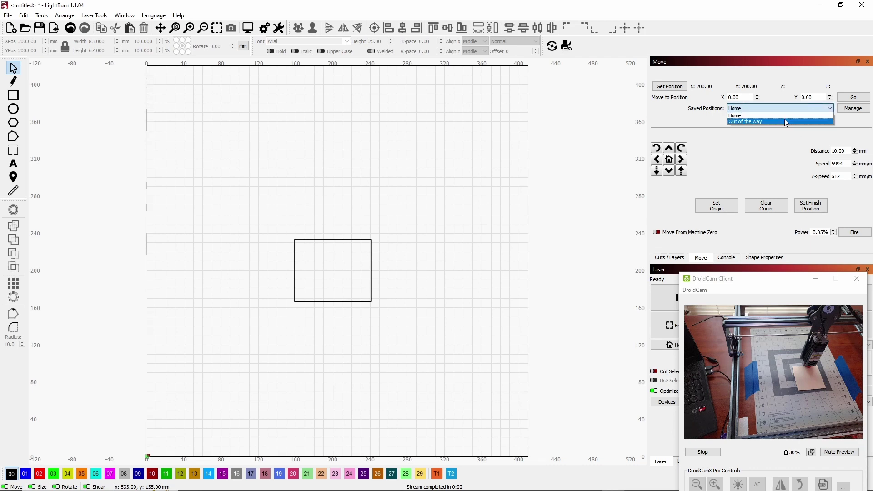
pyautogui.click(782, 122)
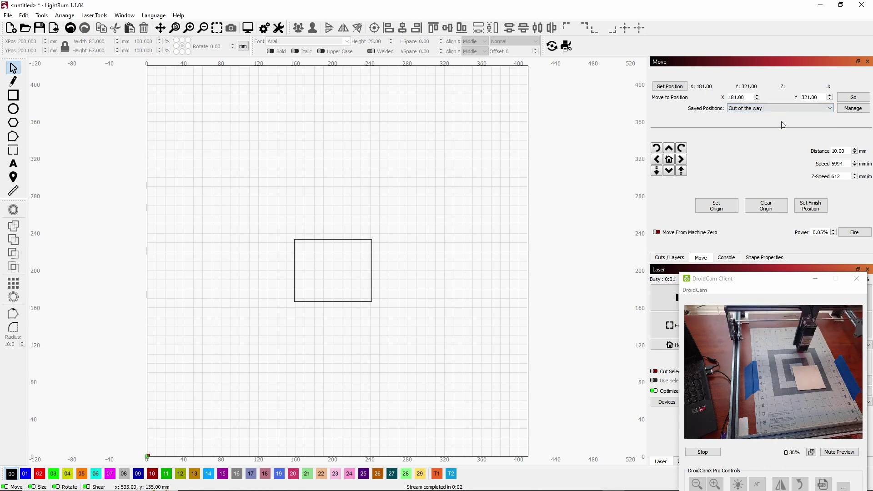
pyautogui.click(813, 210)
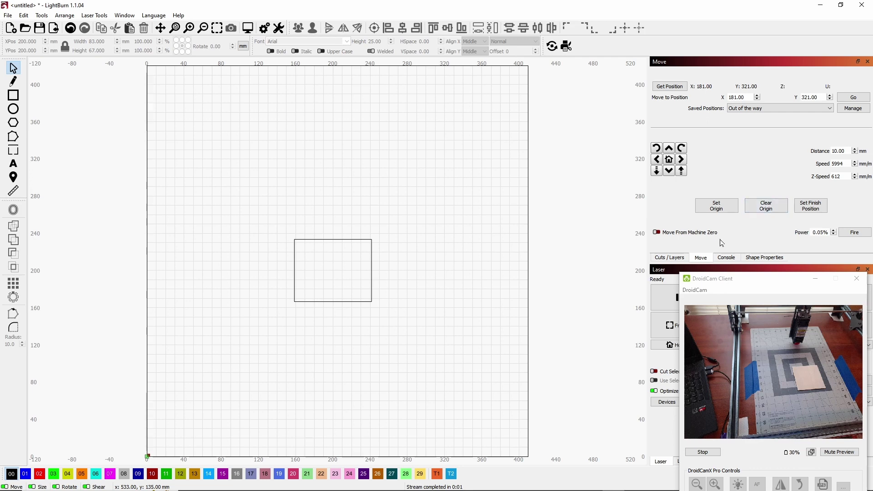
# Return the laser head to the saved "Home" position and start the rectangle job
pyautogui.click(785, 108)
pyautogui.click(782, 112)
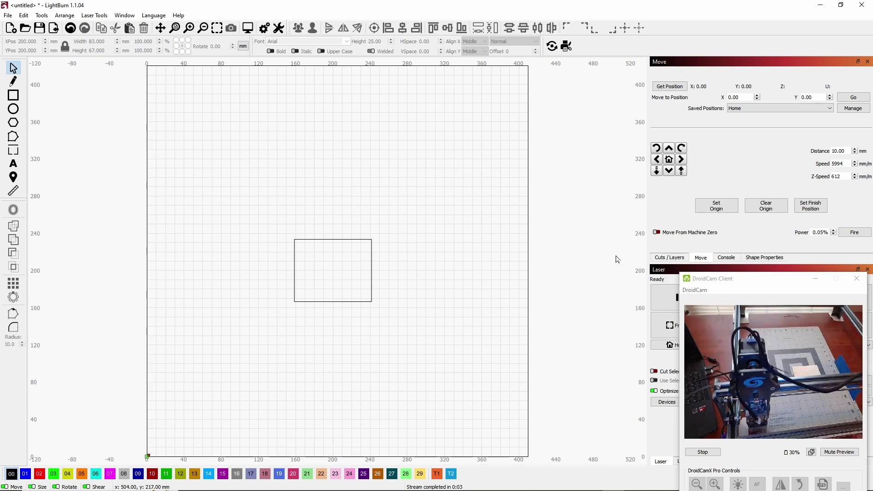
pyautogui.moveTo(789, 290); pyautogui.dragTo(715, 48)
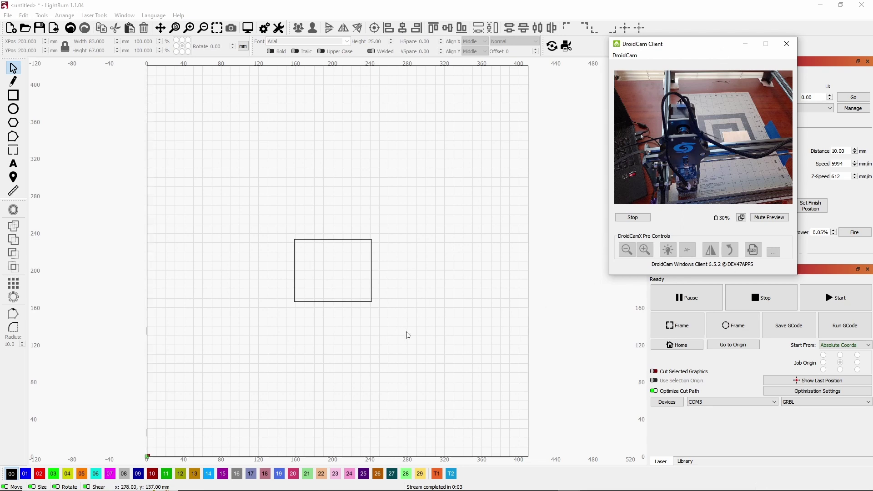
pyautogui.click(834, 301)
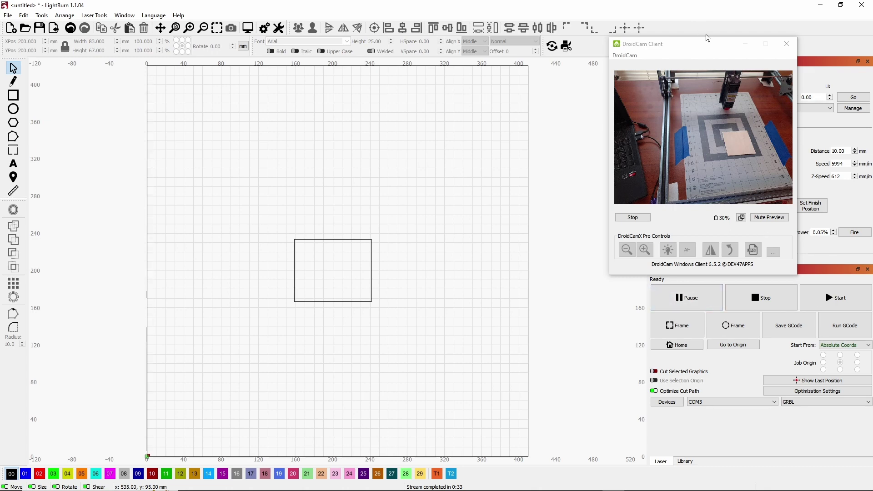
# Send the laser head from the finish position back to X 0.00, Y 0.00
pyautogui.moveTo(713, 45); pyautogui.dragTo(509, 84)
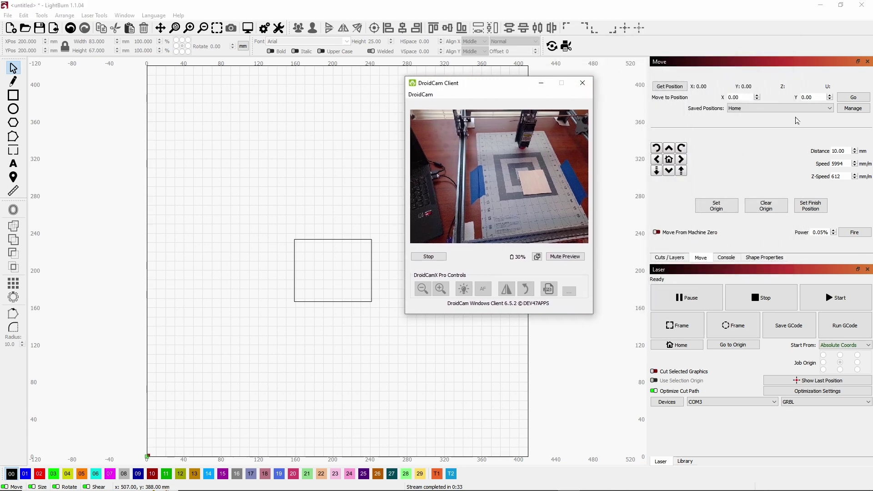
pyautogui.click(853, 98)
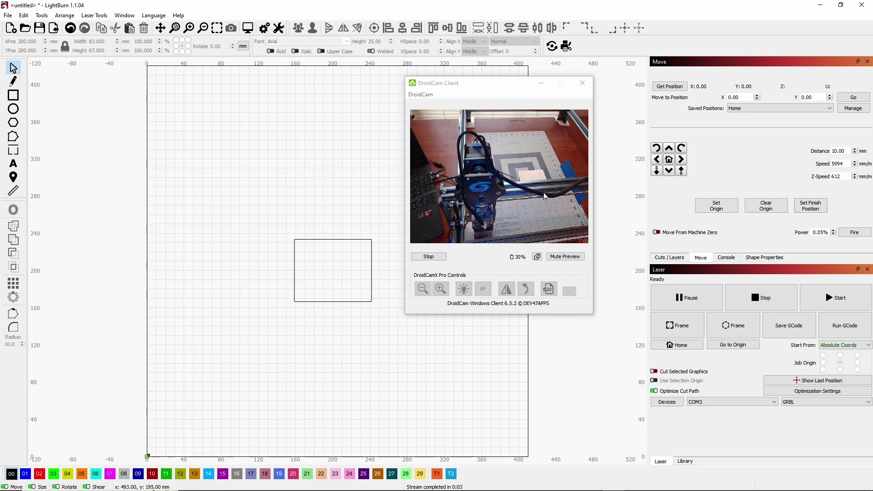
pyautogui.moveTo(475, 84); pyautogui.dragTo(633, 154)
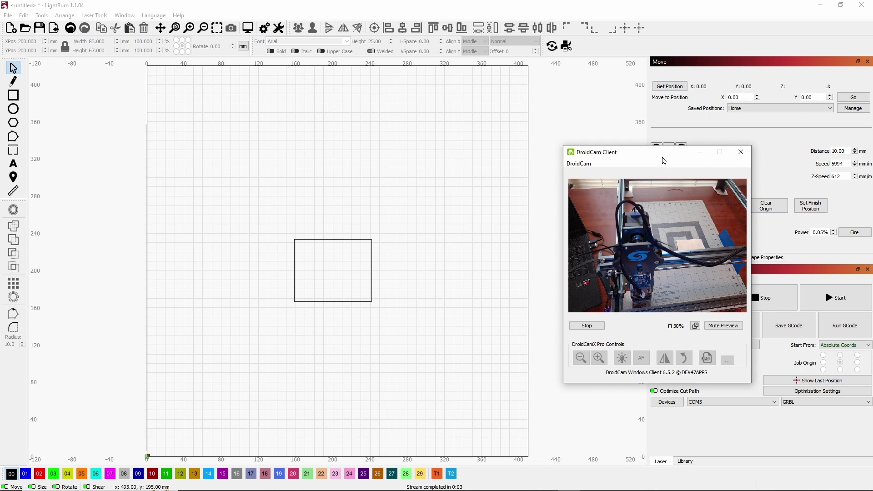
pyautogui.moveTo(663, 160); pyautogui.dragTo(498, 40)
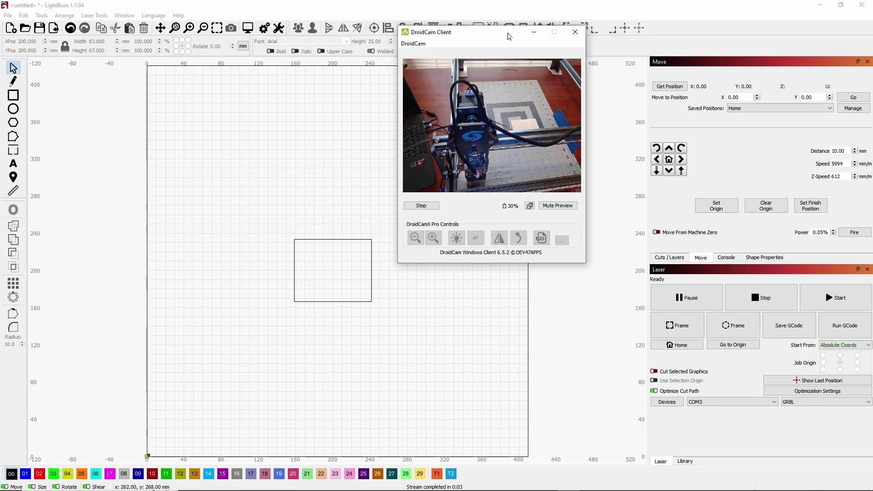
pyautogui.moveTo(509, 36); pyautogui.dragTo(653, 170)
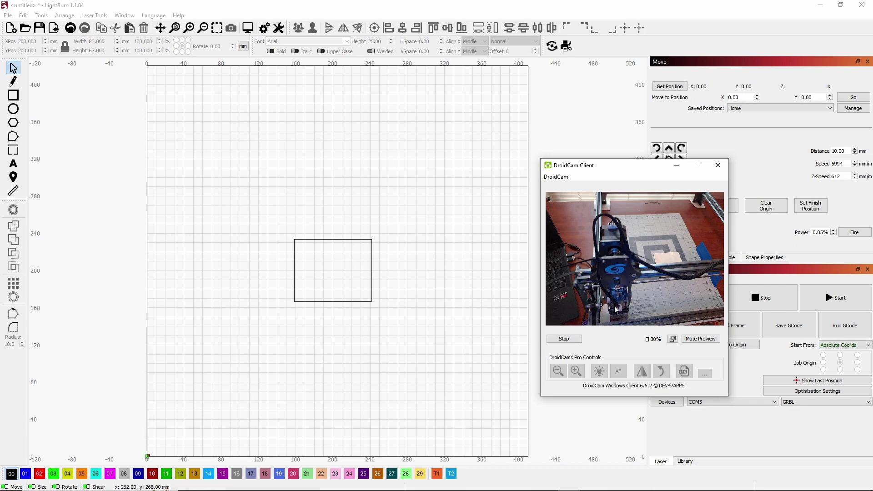
# Review the stored laser positions next to the camera preview and close the list without changes
pyautogui.moveTo(668, 167); pyautogui.dragTo(421, 153)
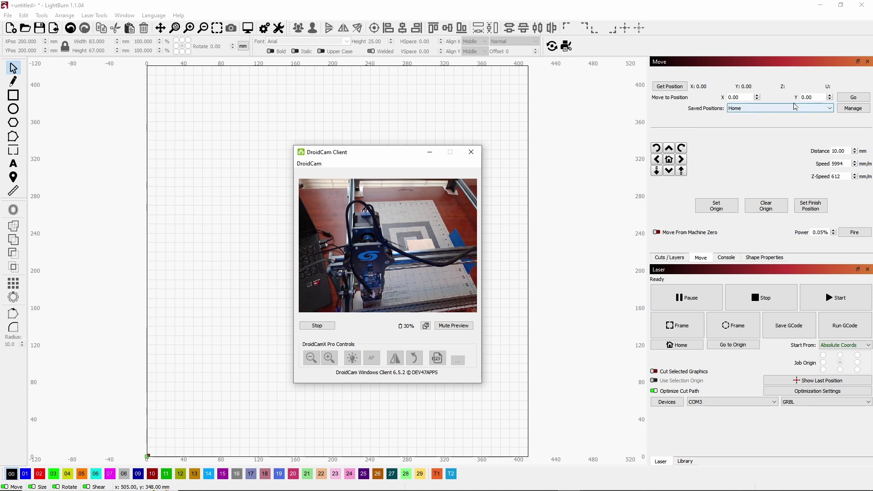
pyautogui.click(858, 108)
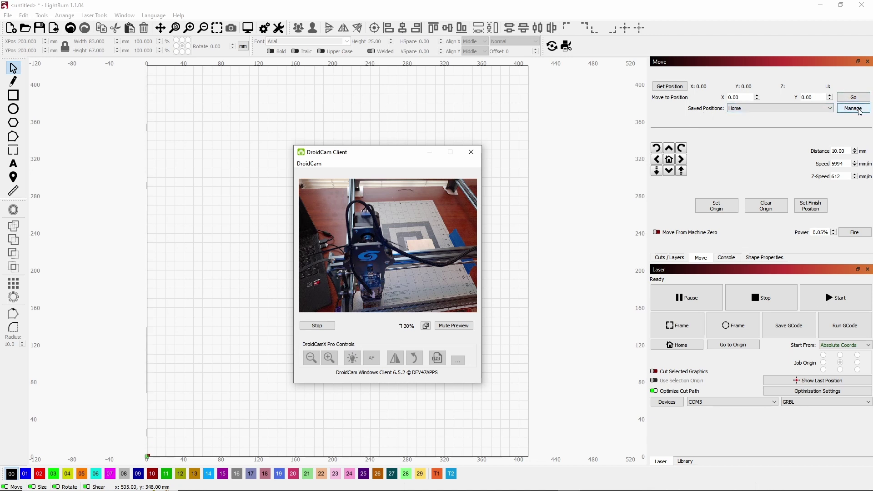
pyautogui.moveTo(415, 155); pyautogui.dragTo(188, 139)
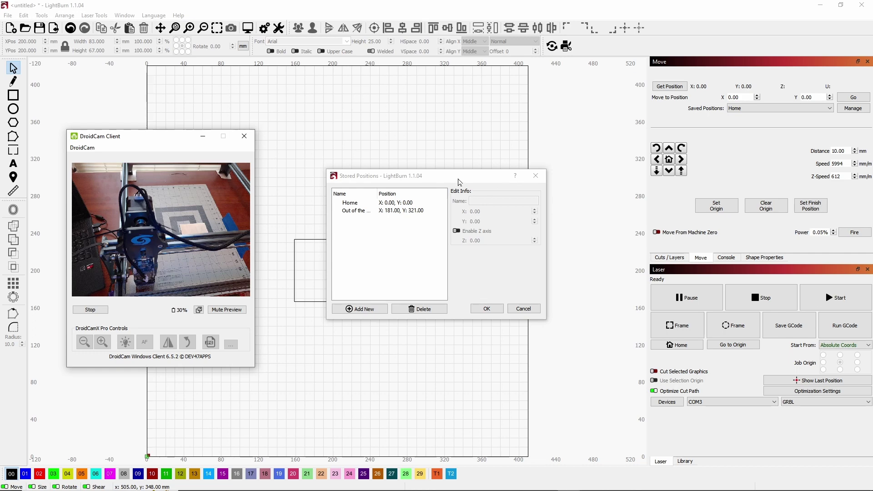
pyautogui.moveTo(458, 182); pyautogui.dragTo(773, 216)
pyautogui.moveTo(154, 141); pyautogui.dragTo(543, 156)
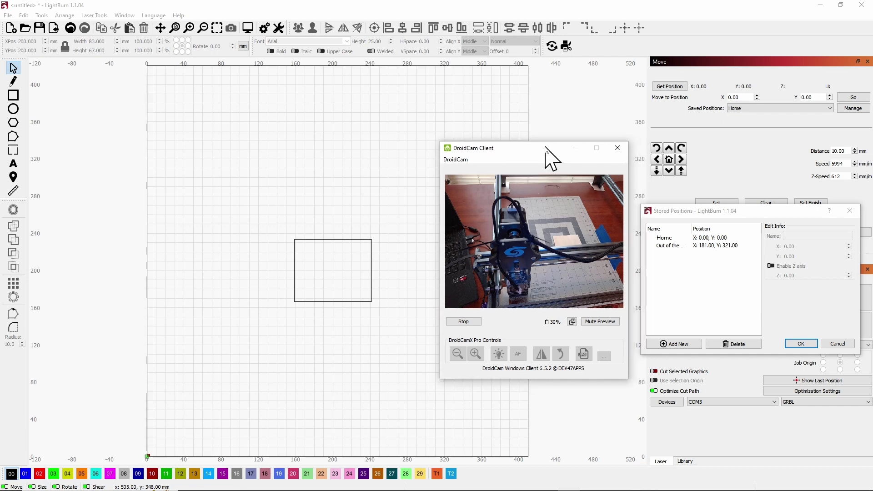
pyautogui.moveTo(551, 155); pyautogui.dragTo(297, 103)
pyautogui.moveTo(761, 216); pyautogui.dragTo(629, 198)
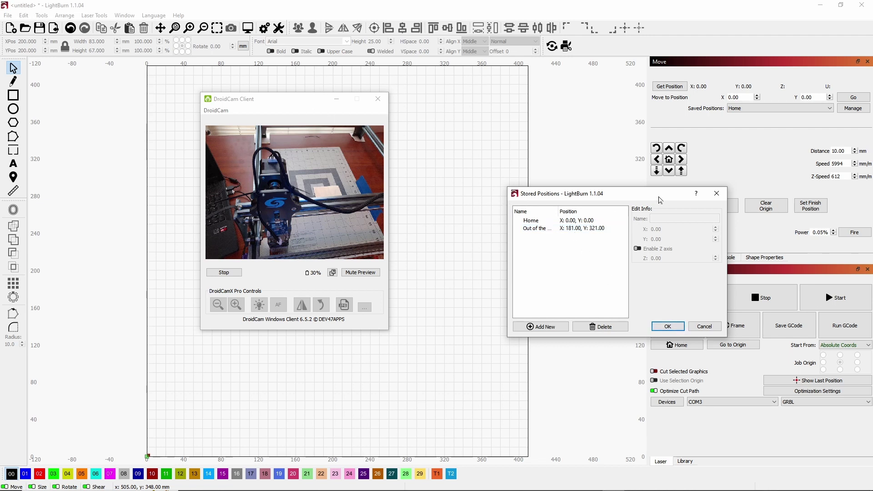
pyautogui.moveTo(657, 196); pyautogui.dragTo(603, 161)
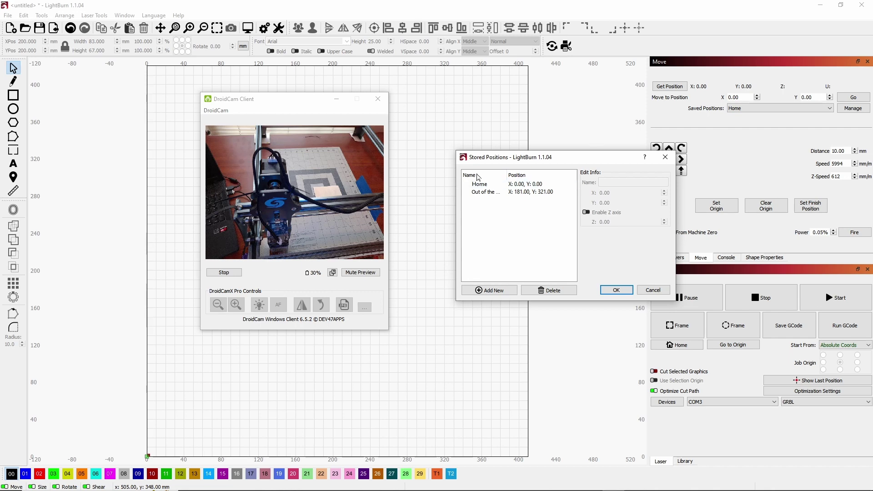
pyautogui.moveTo(292, 99); pyautogui.dragTo(303, 114)
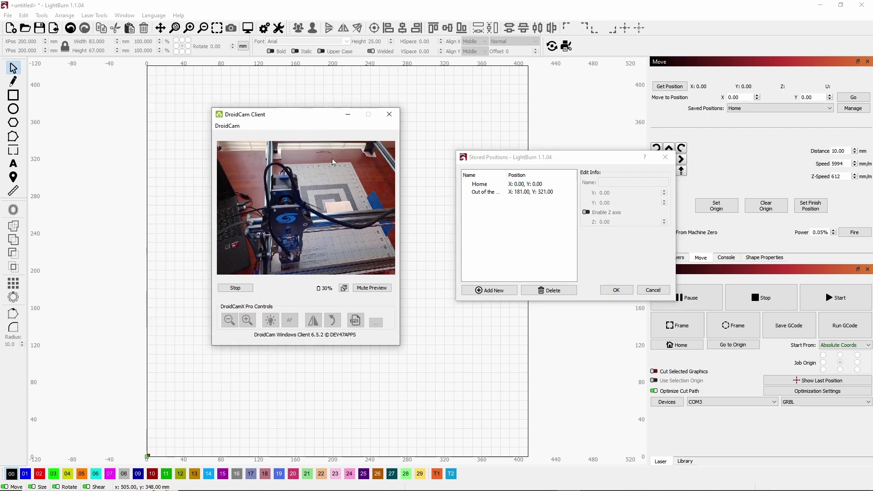
pyautogui.click(650, 289)
# Send the laser head to the saved "Out of the way" position
pyautogui.click(753, 109)
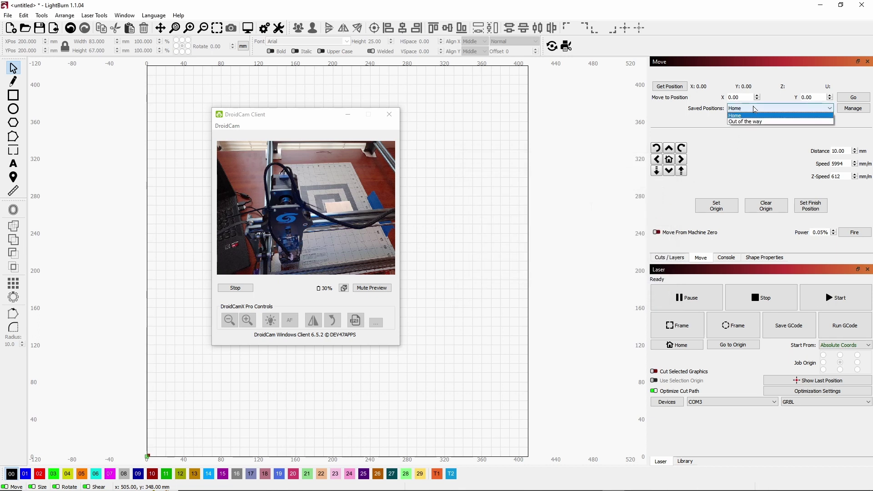
pyautogui.click(762, 127)
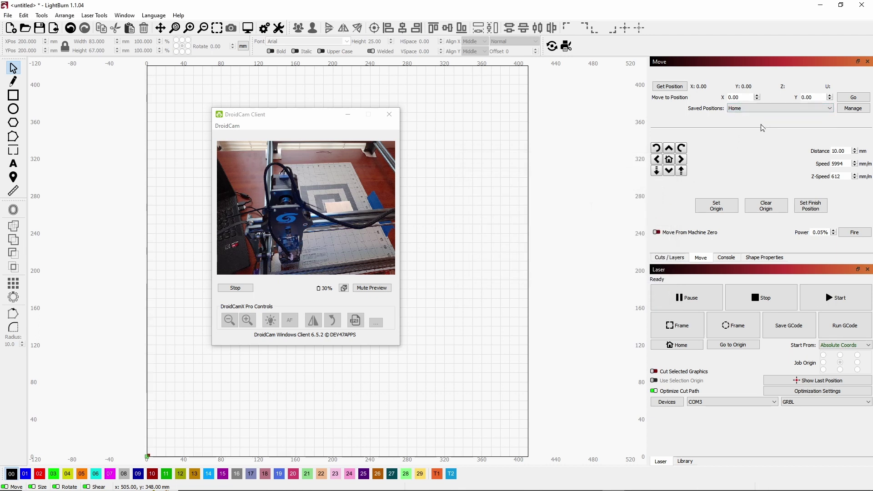
pyautogui.click(803, 110)
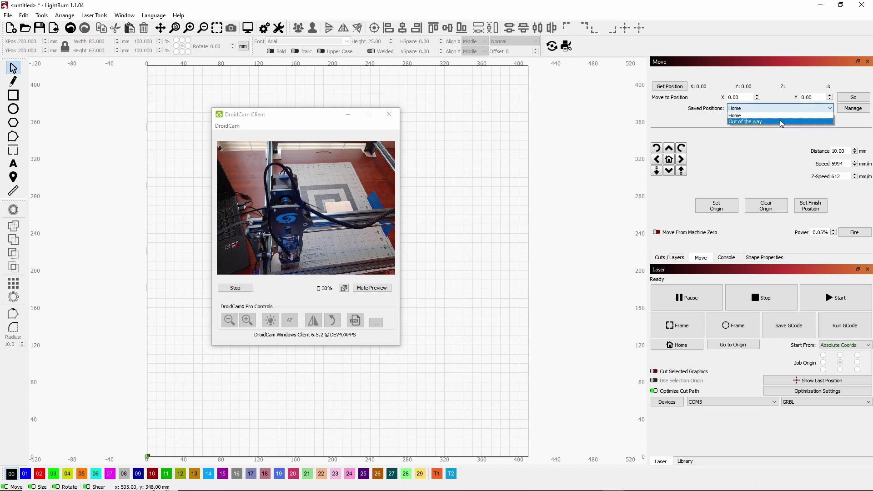
pyautogui.click(768, 123)
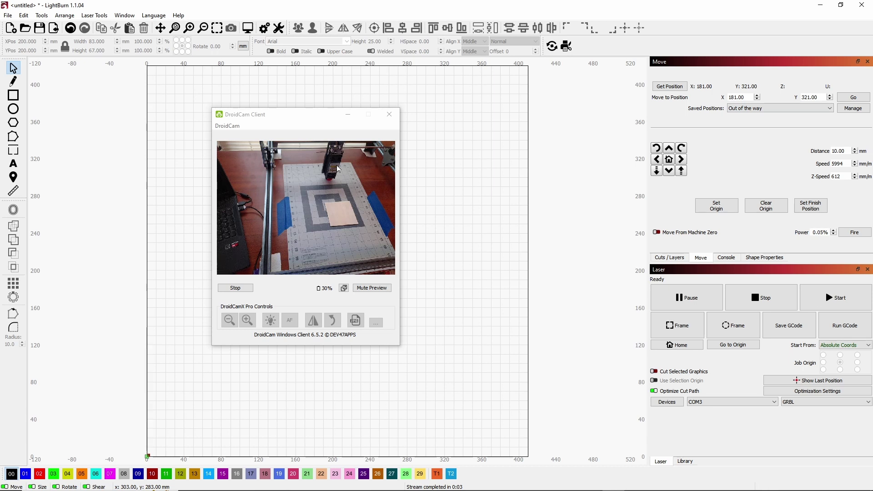
# Move the camera preview clear of the laser controls and trace the rectangle's bounding frame with the laser head
pyautogui.moveTo(308, 114); pyautogui.dragTo(703, 66)
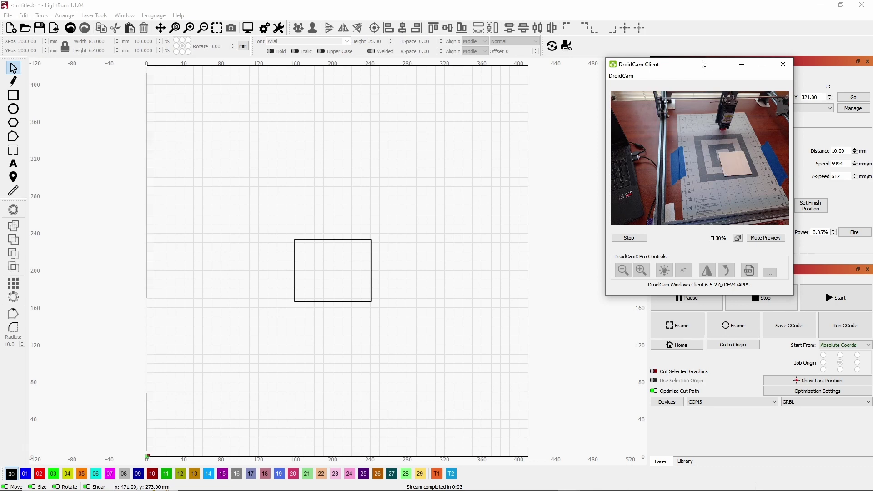
pyautogui.moveTo(696, 64); pyautogui.dragTo(524, 67)
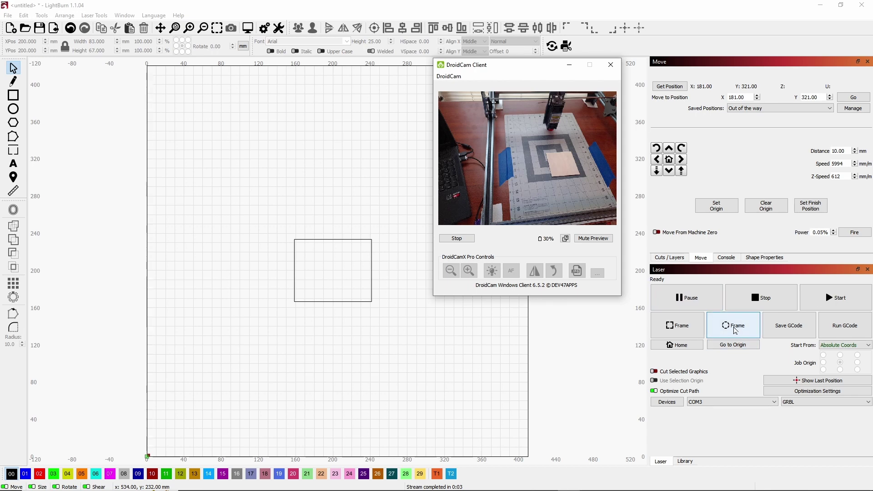
pyautogui.click(674, 327)
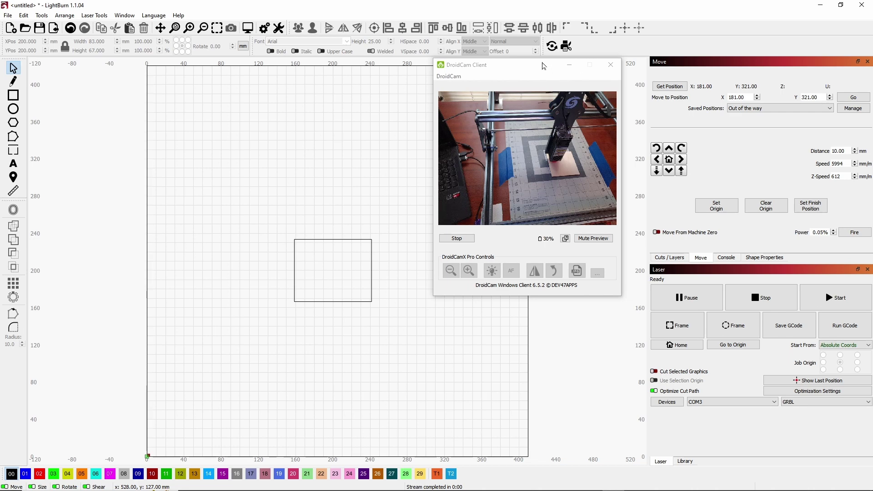
pyautogui.moveTo(542, 63); pyautogui.dragTo(623, 141)
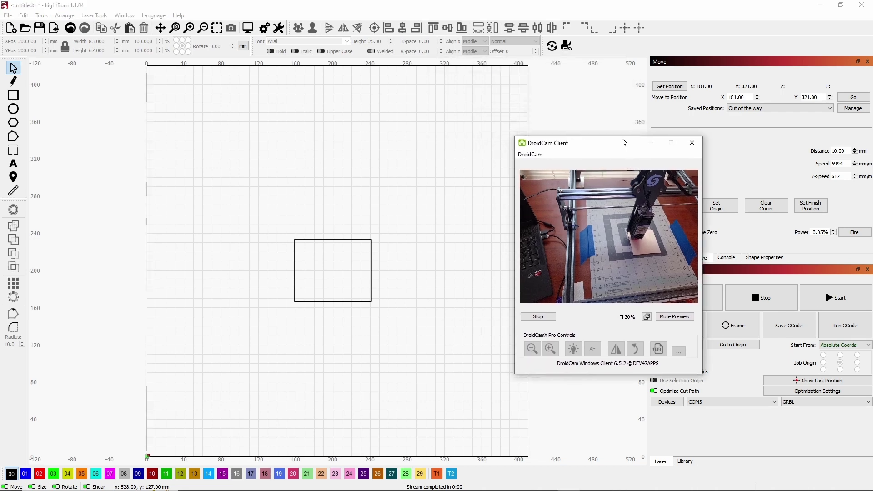